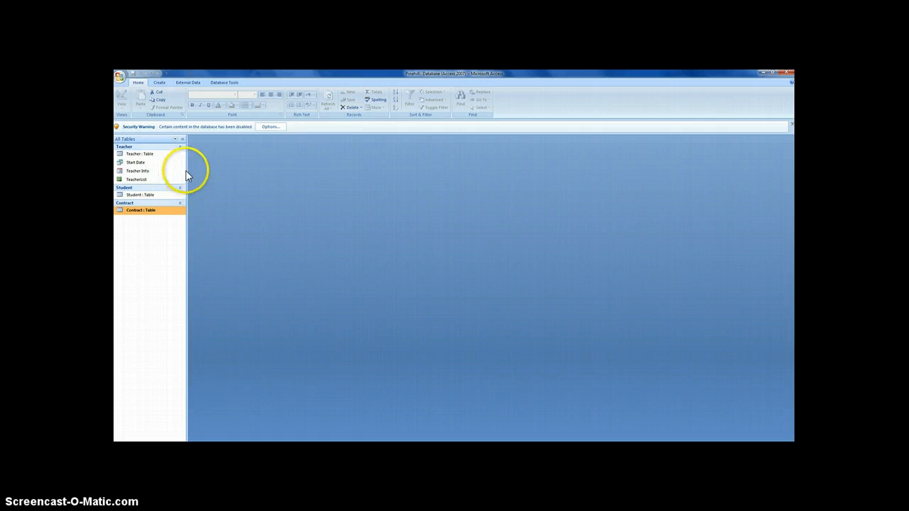
- Open the Teacher table in Design view and examine the data types and properties of its TeacherID, Hire Date and Beginners fields
{"action": "double_click", "coordinate": [157, 155]}
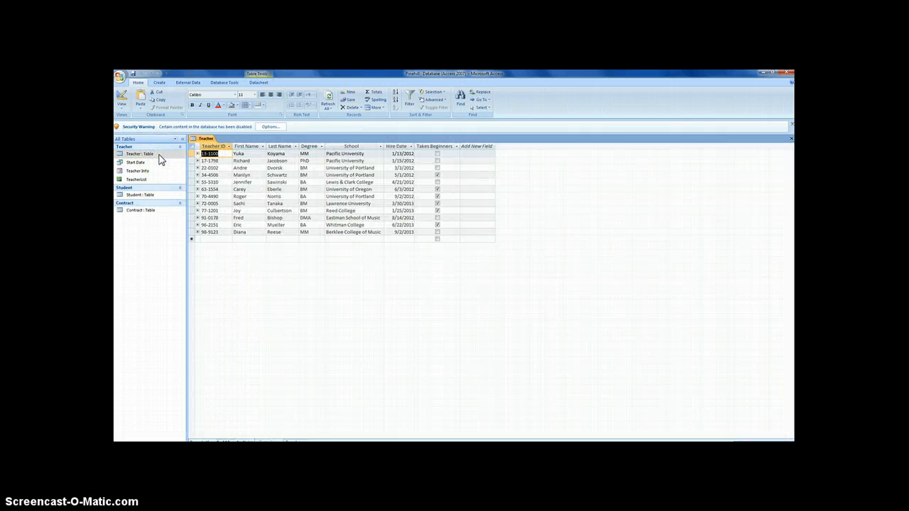
{"action": "right_click", "coordinate": [204, 139]}
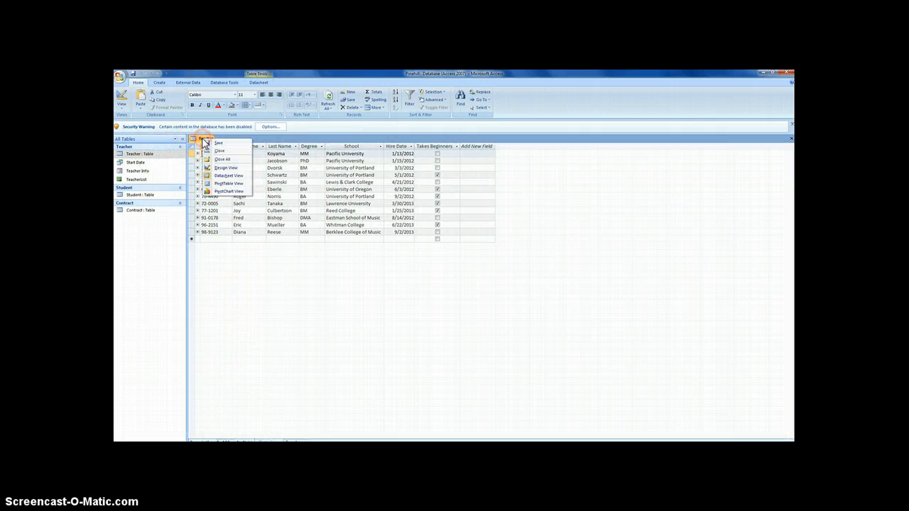
{"action": "left_click", "coordinate": [225, 168]}
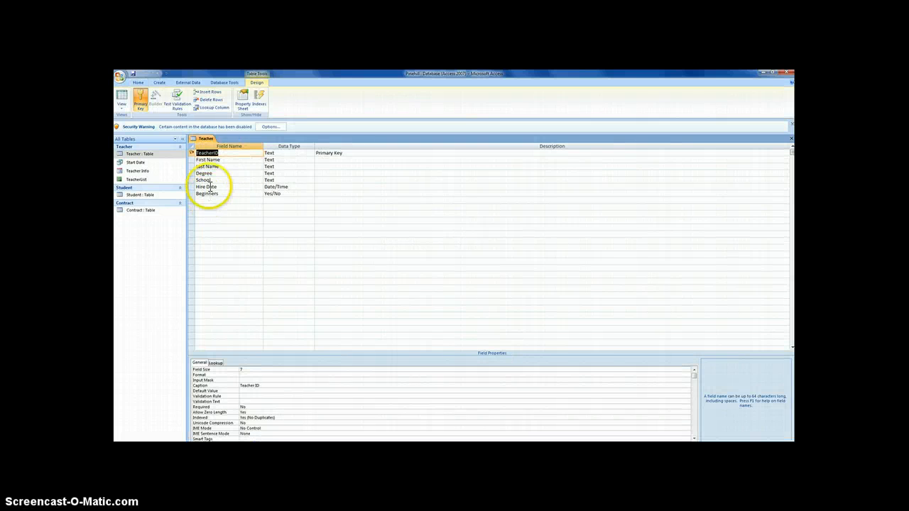
{"action": "left_click", "coordinate": [282, 152]}
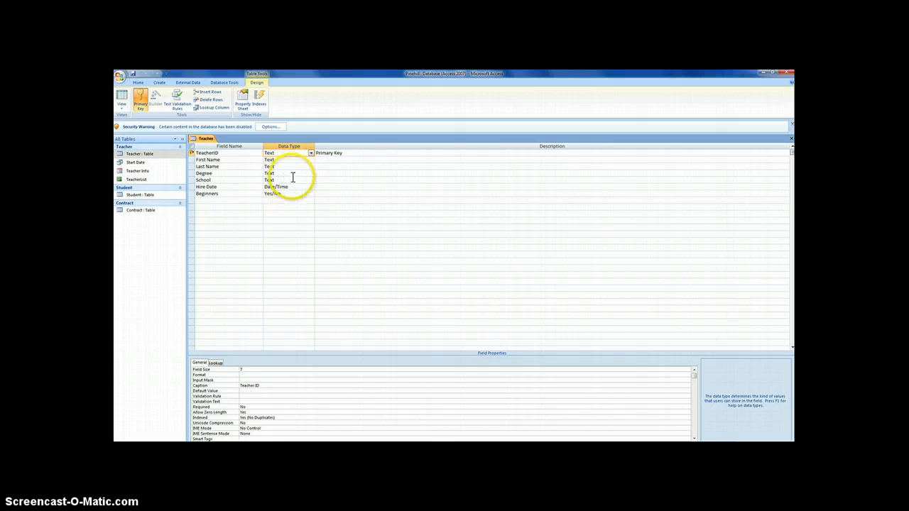
{"action": "left_click", "coordinate": [301, 187]}
{"action": "left_click", "coordinate": [296, 196]}
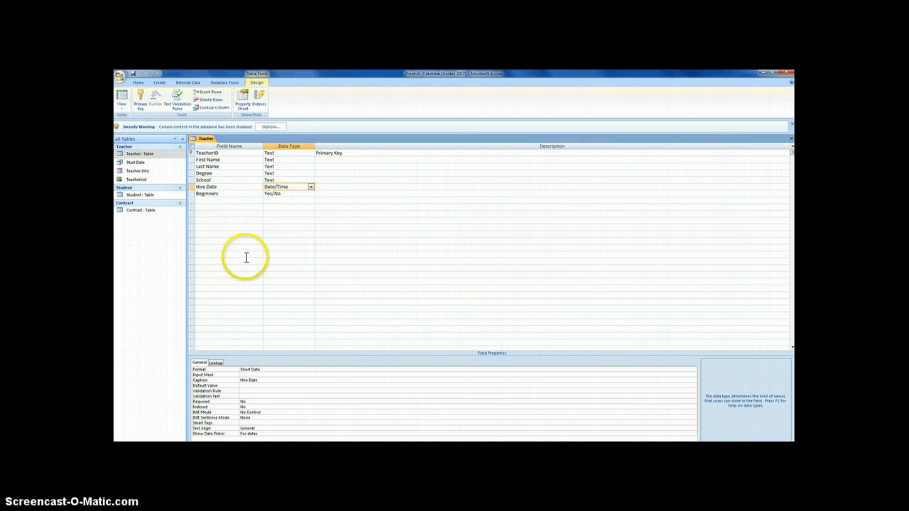
{"action": "left_click", "coordinate": [227, 194]}
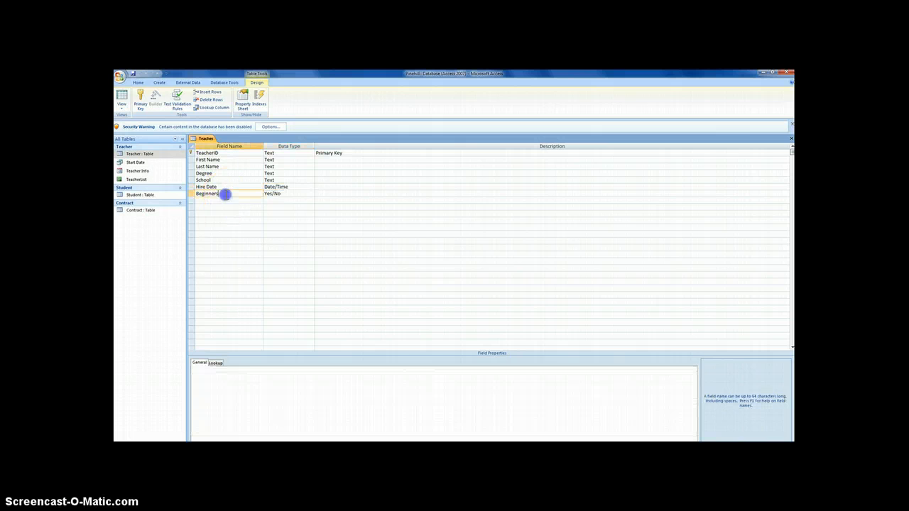
{"action": "left_click", "coordinate": [297, 196]}
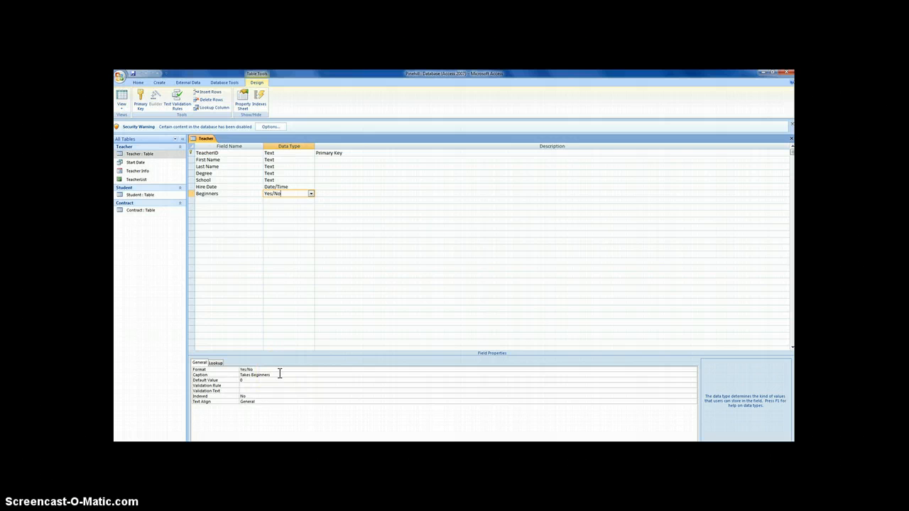
- Switch the Teacher table back to Datasheet view to review the Takes Beginners column, and close the table
{"action": "right_click", "coordinate": [202, 140]}
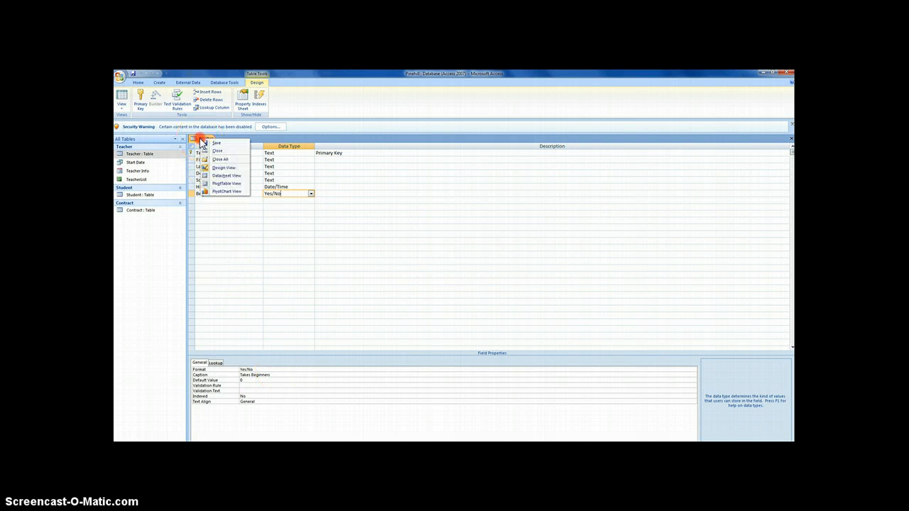
{"action": "left_click", "coordinate": [226, 176]}
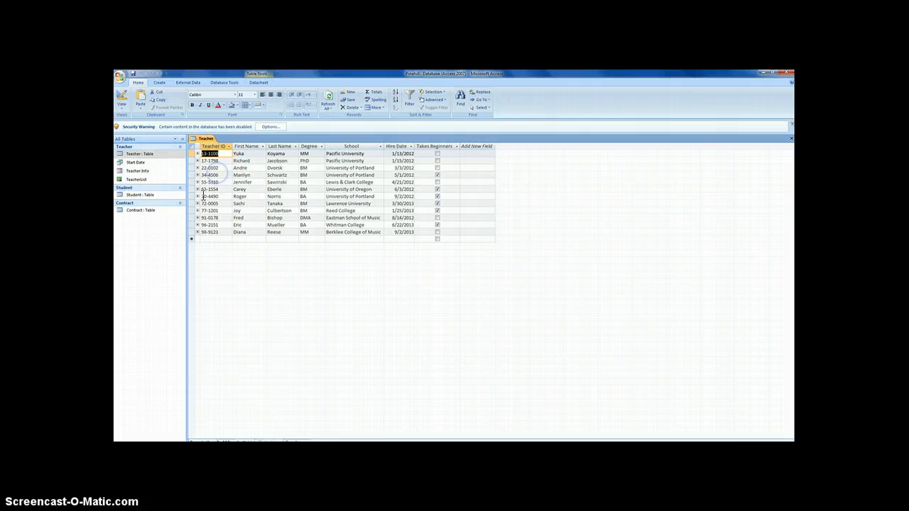
{"action": "left_click", "coordinate": [437, 204]}
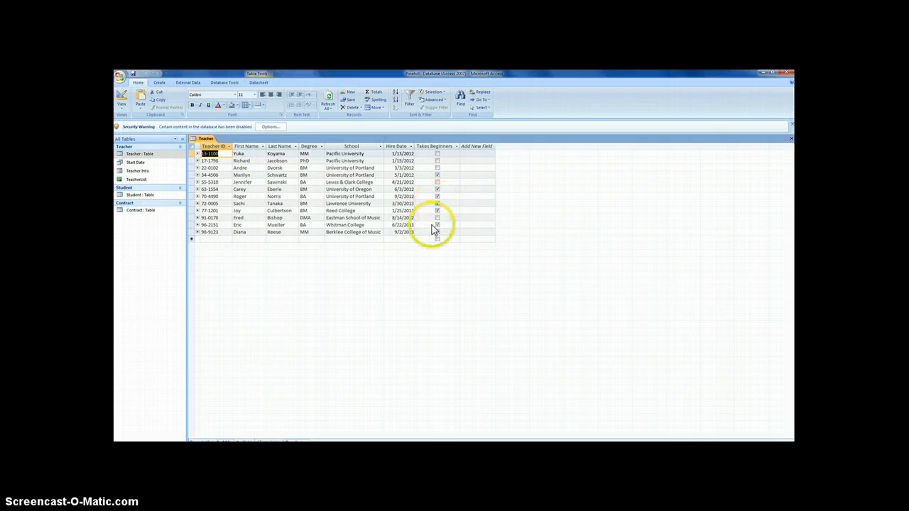
{"action": "left_click", "coordinate": [792, 139]}
{"action": "left_click", "coordinate": [189, 82]}
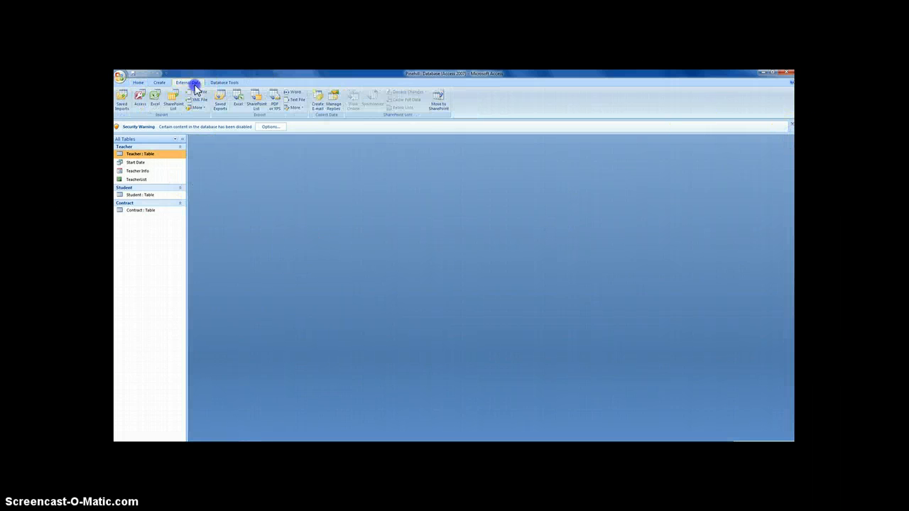
{"action": "left_click", "coordinate": [139, 95]}
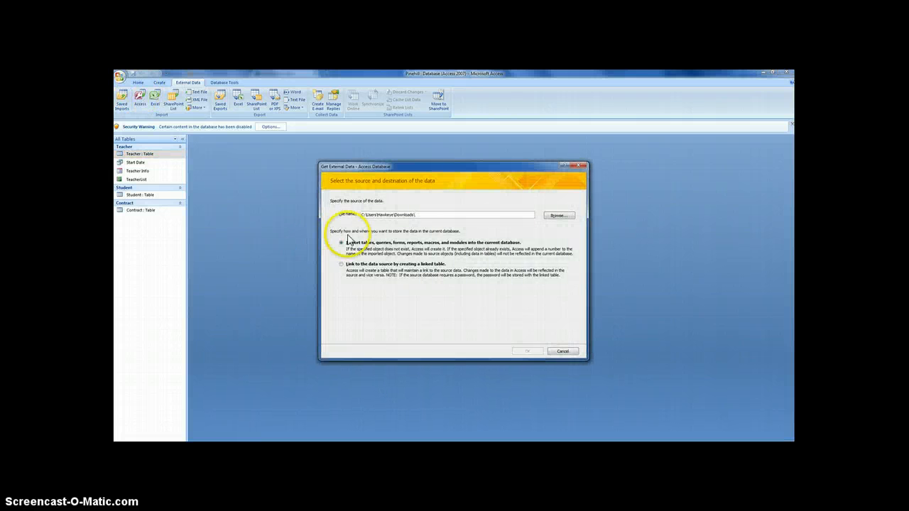
{"action": "left_click", "coordinate": [558, 215]}
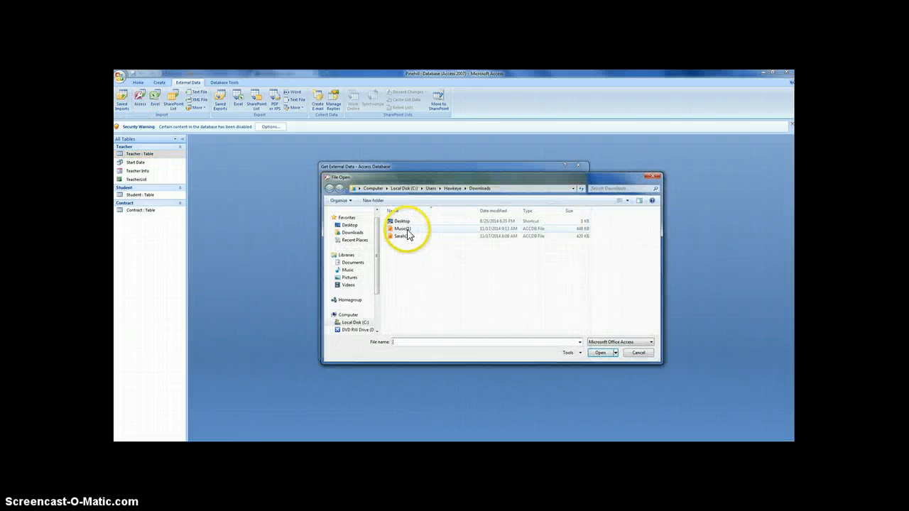
{"action": "double_click", "coordinate": [402, 229]}
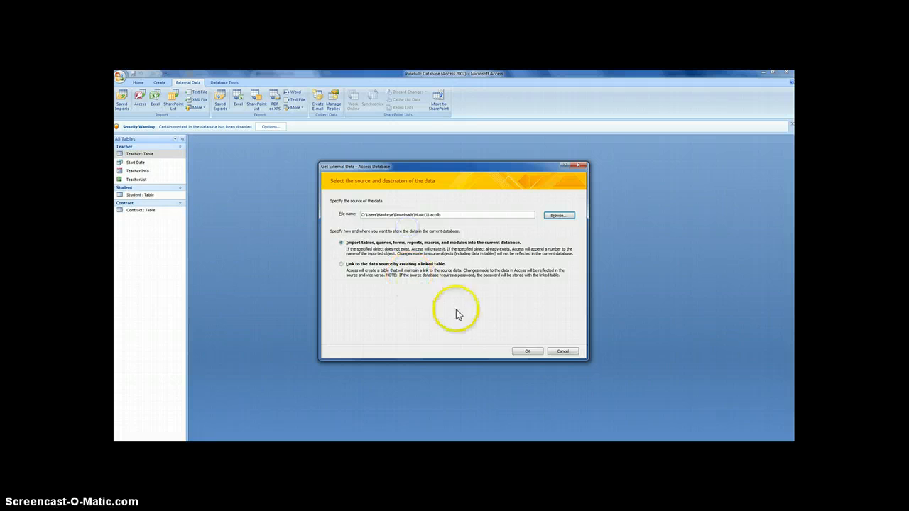
{"action": "left_click", "coordinate": [526, 351]}
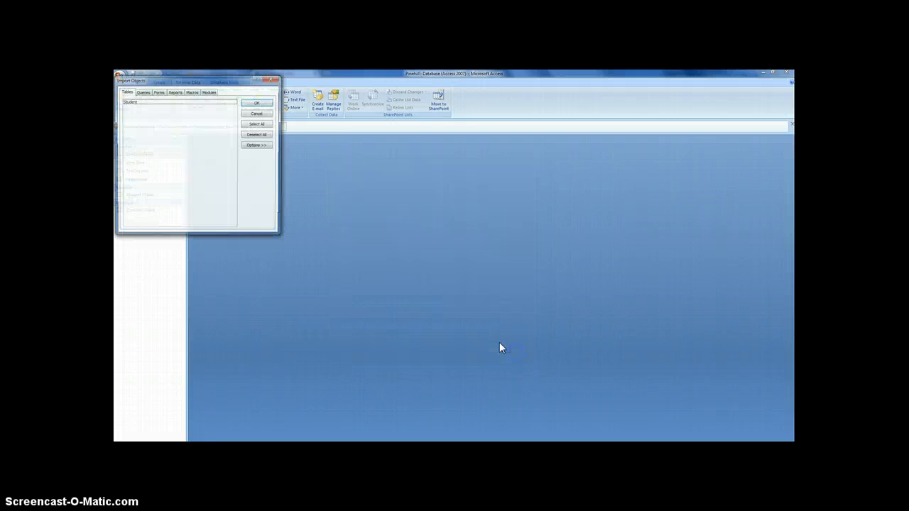
{"action": "left_click", "coordinate": [133, 102]}
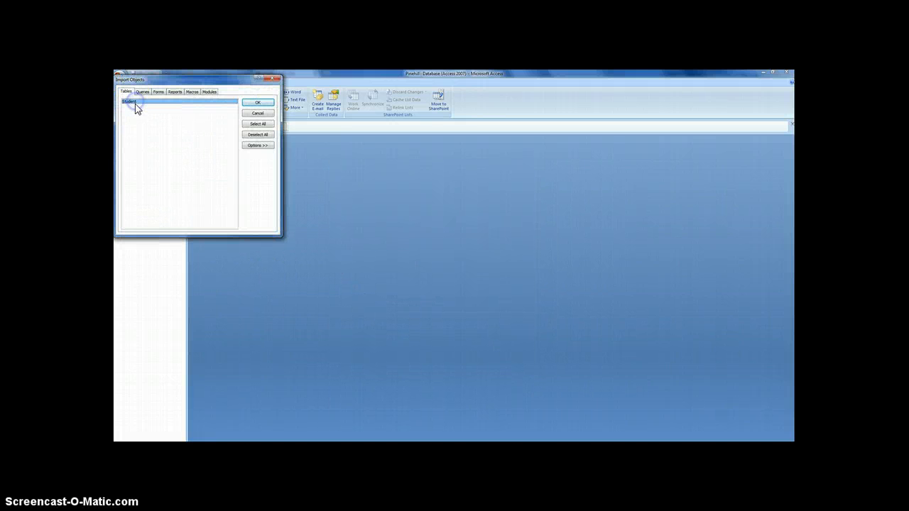
{"action": "left_click", "coordinate": [271, 115]}
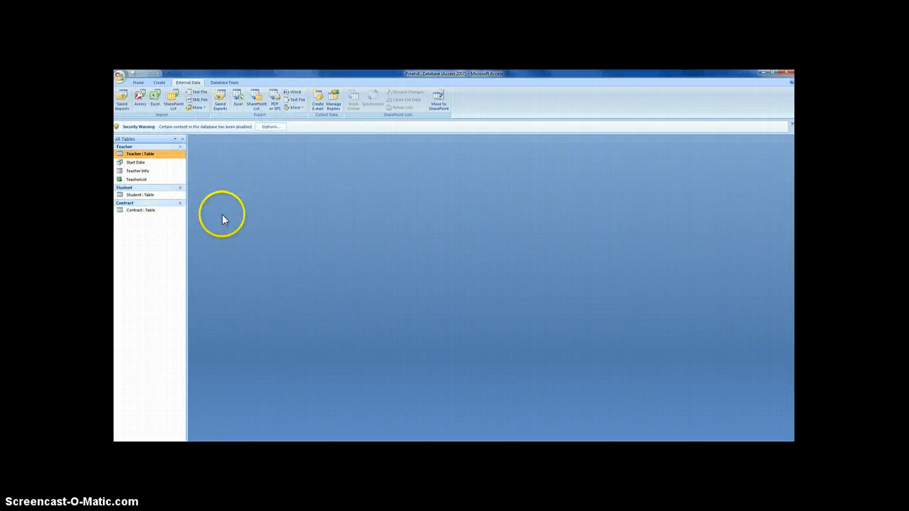
- Open the Student table in Design view and examine the properties of its BirthDate, Gender, Student ID and Address fields
{"action": "double_click", "coordinate": [145, 196]}
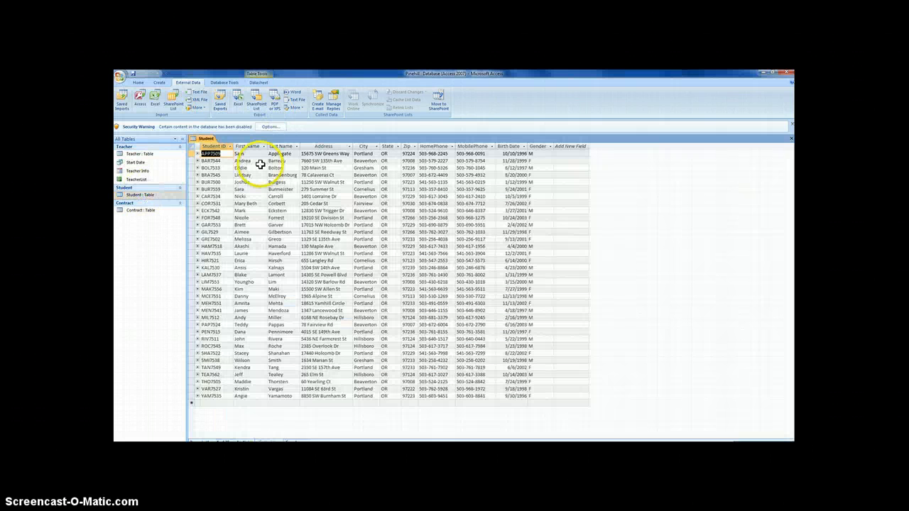
{"action": "right_click", "coordinate": [204, 139]}
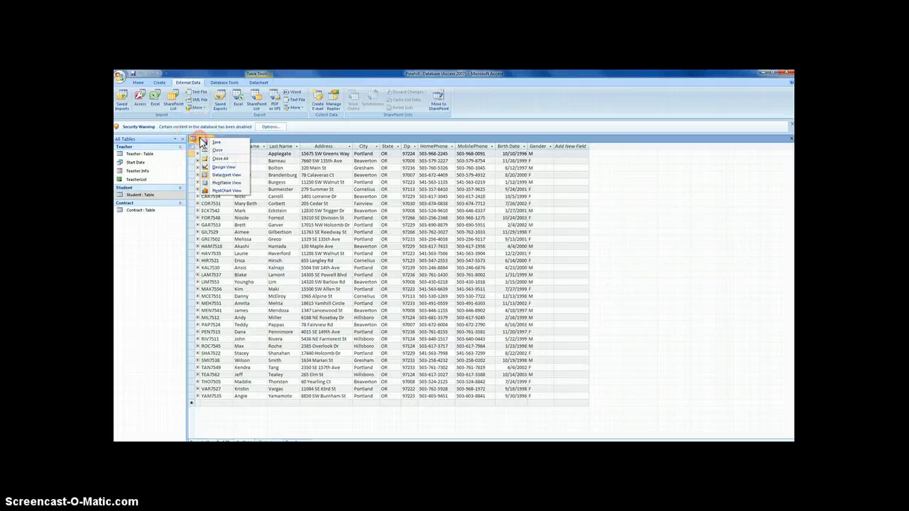
{"action": "left_click", "coordinate": [223, 167]}
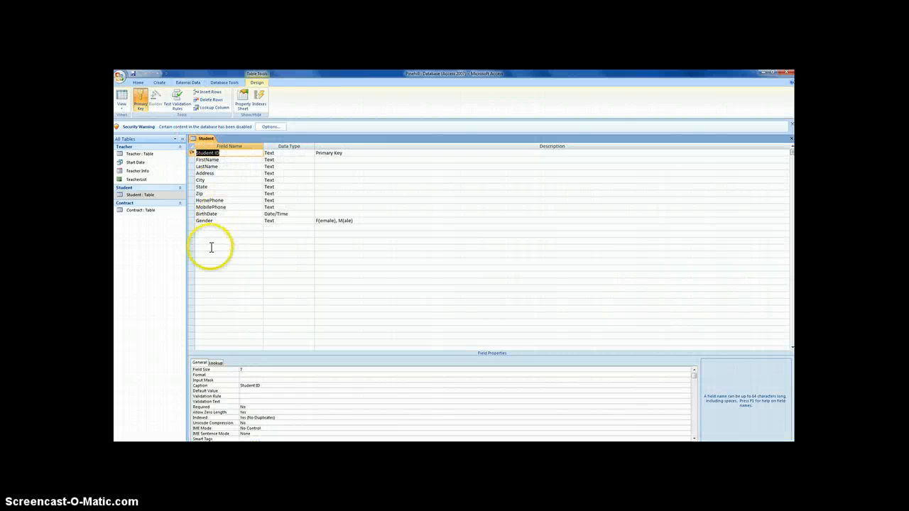
{"action": "left_click", "coordinate": [211, 214]}
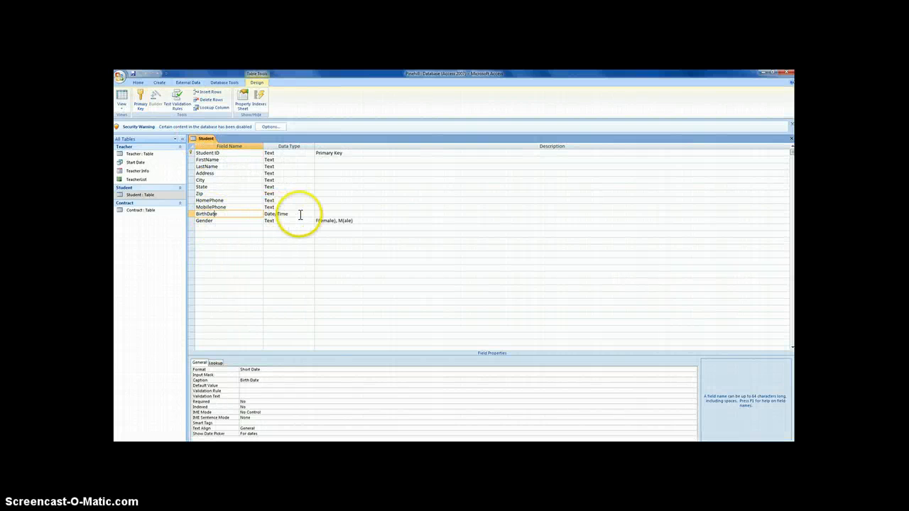
{"action": "left_click", "coordinate": [229, 220]}
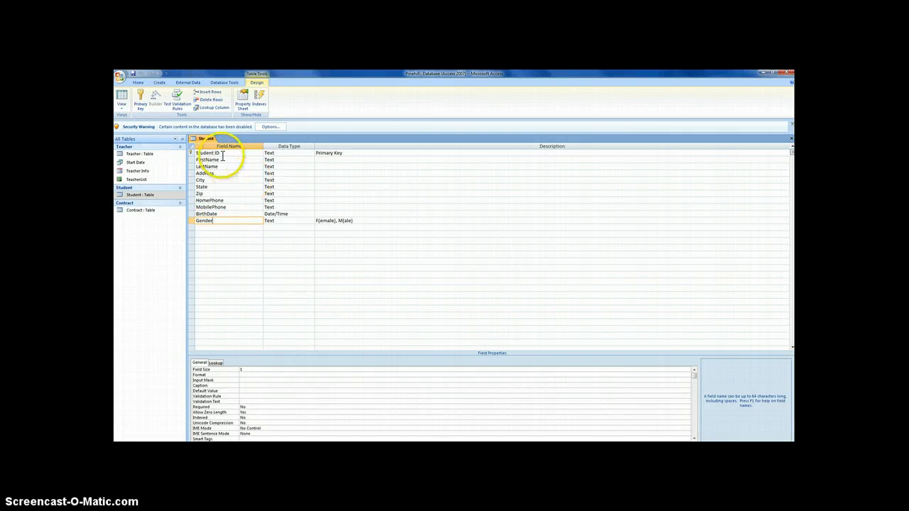
{"action": "left_click", "coordinate": [221, 153]}
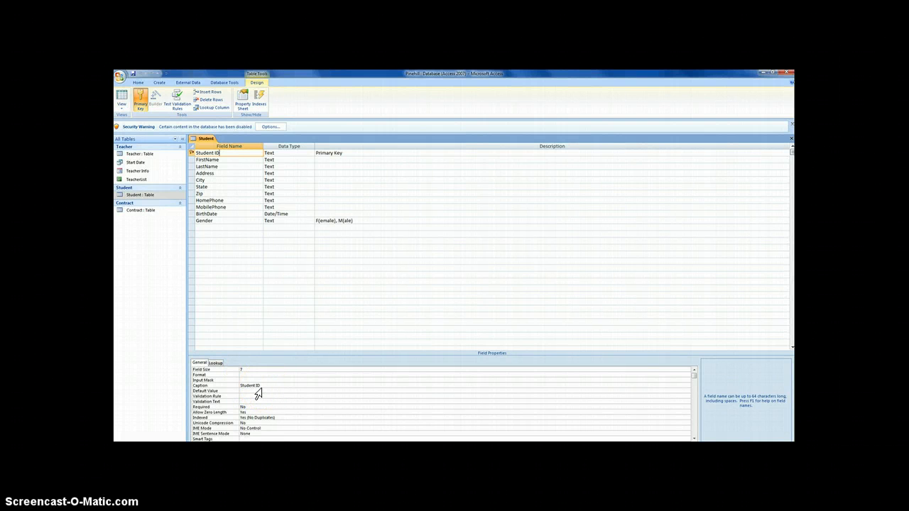
{"action": "key", "text": "Down"}
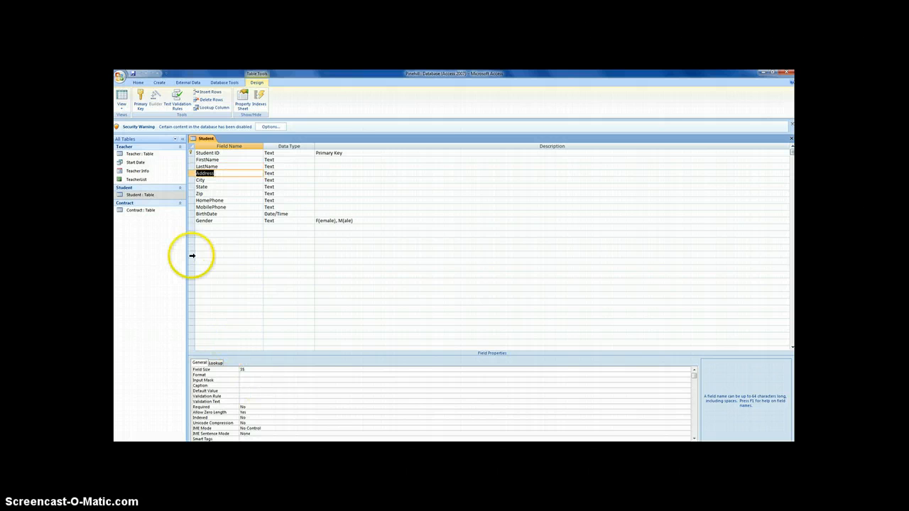
- Move the LastName field above FirstName in the Student table design, and return it to its place below FirstName
{"action": "left_click", "coordinate": [191, 167]}
{"action": "left_click_drag", "start_coordinate": [192, 168], "coordinate": [191, 159]}
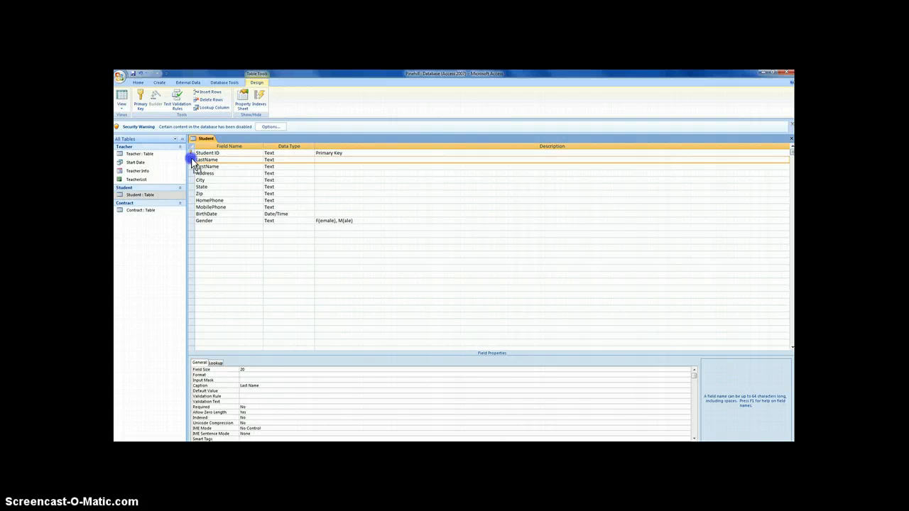
{"action": "left_click_drag", "start_coordinate": [193, 161], "coordinate": [191, 171]}
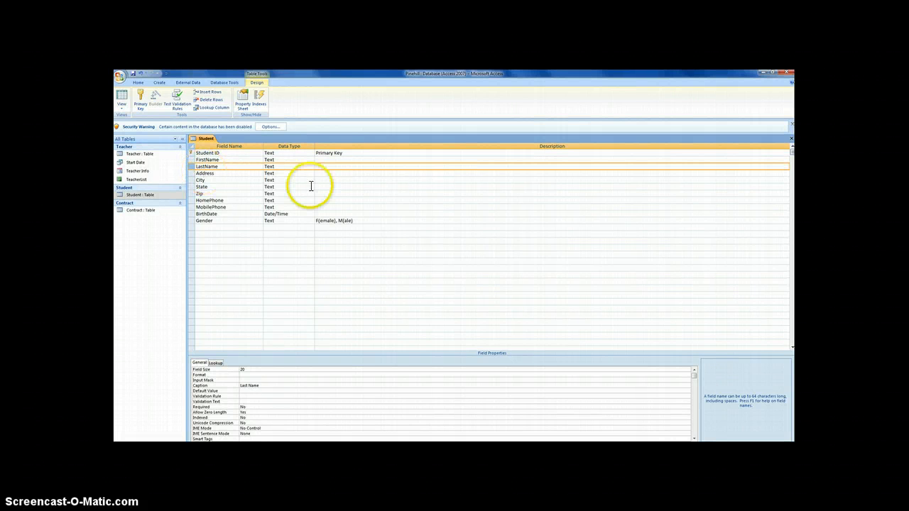
- Close the Student table design with its changes saved, and reopen the table in Datasheet view
{"action": "left_click", "coordinate": [793, 137]}
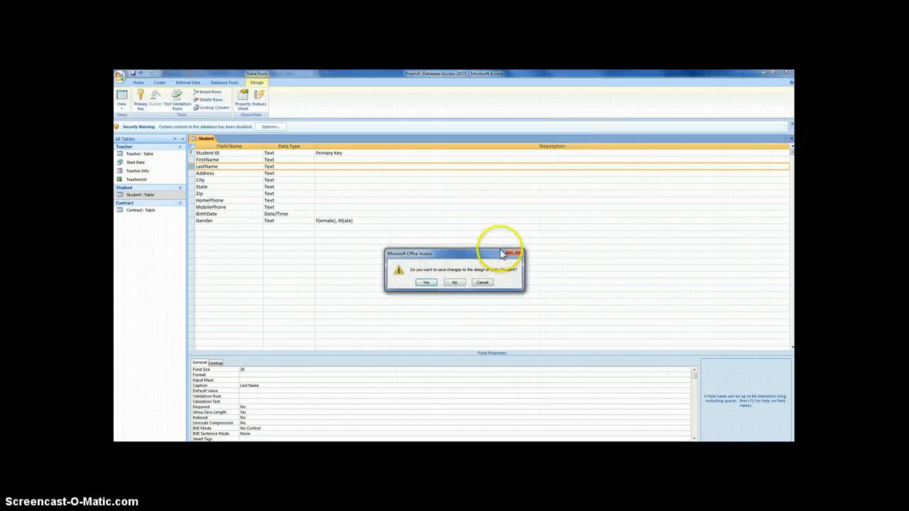
{"action": "left_click", "coordinate": [427, 283]}
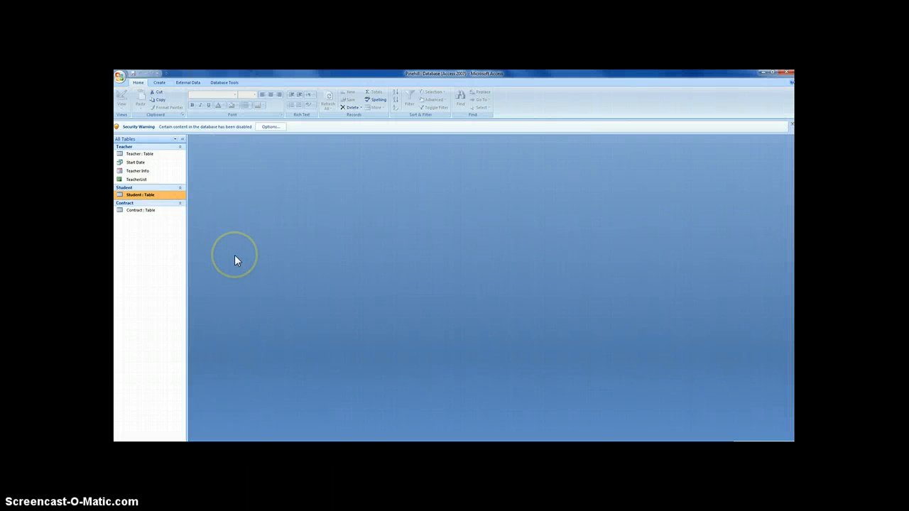
{"action": "double_click", "coordinate": [156, 196]}
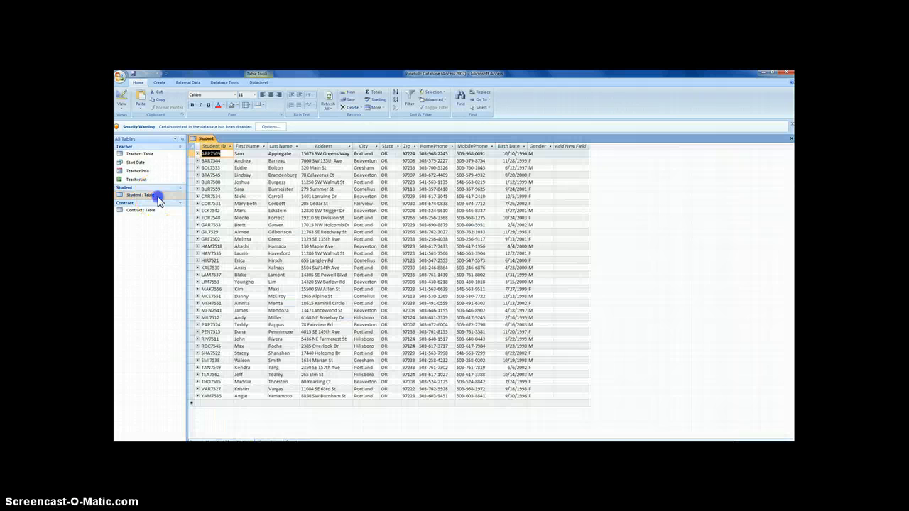
{"action": "left_click", "coordinate": [261, 161]}
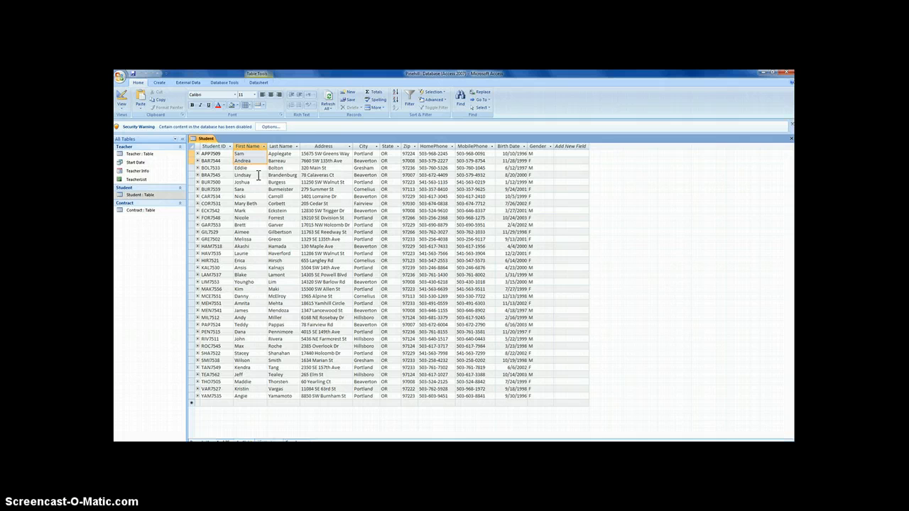
- Start a text file import and choose Student%281%29.txt from the Desktop as the data source
{"action": "left_click", "coordinate": [188, 82]}
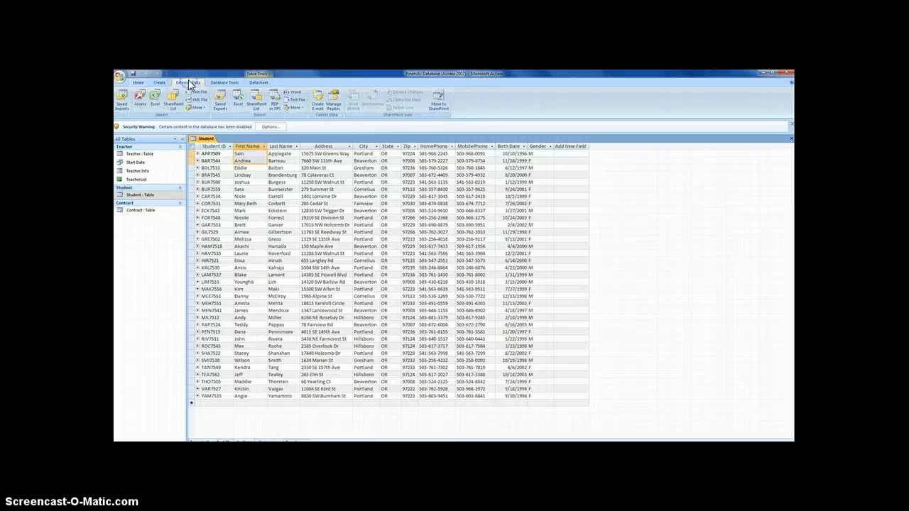
{"action": "left_click", "coordinate": [196, 93]}
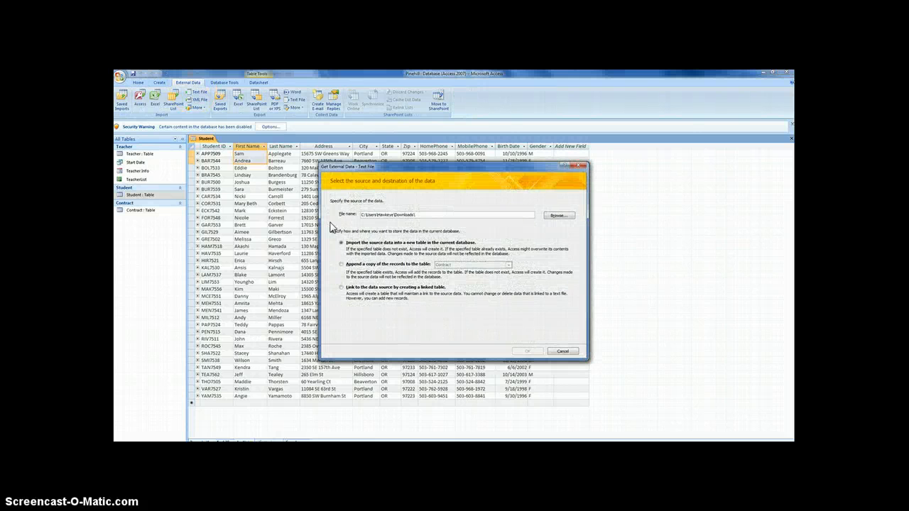
{"action": "left_click", "coordinate": [557, 215]}
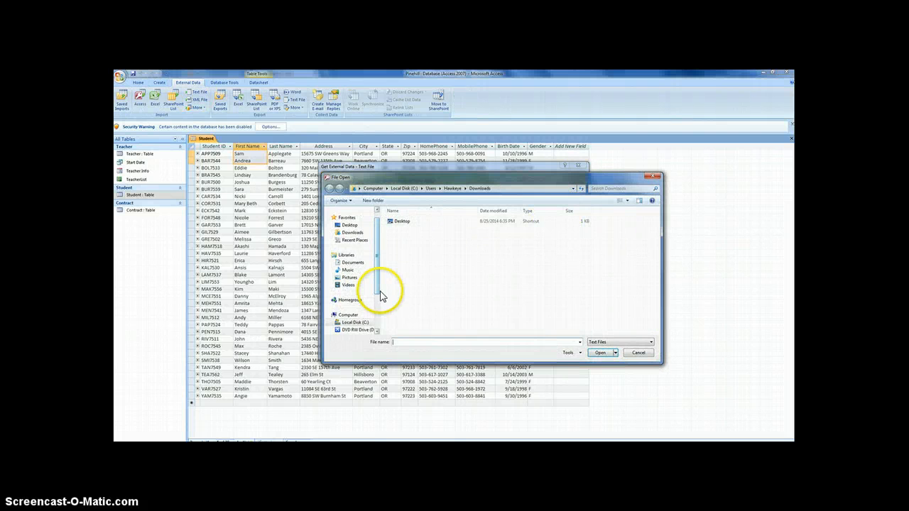
{"action": "left_click", "coordinate": [351, 225]}
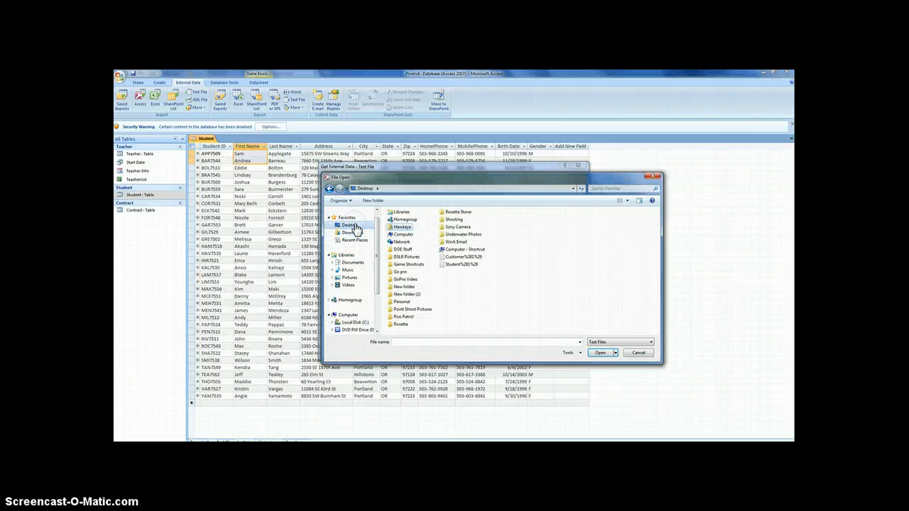
{"action": "left_click", "coordinate": [472, 264]}
{"action": "left_click", "coordinate": [600, 352]}
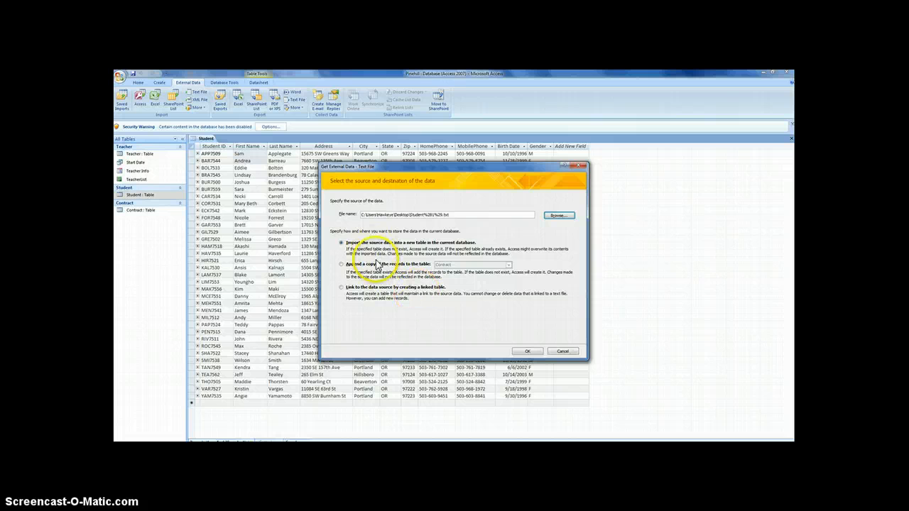
- Set the text import to append its records to the Student table, decline closing the open table, and cancel the import
{"action": "left_click", "coordinate": [373, 264]}
{"action": "left_click", "coordinate": [442, 261]}
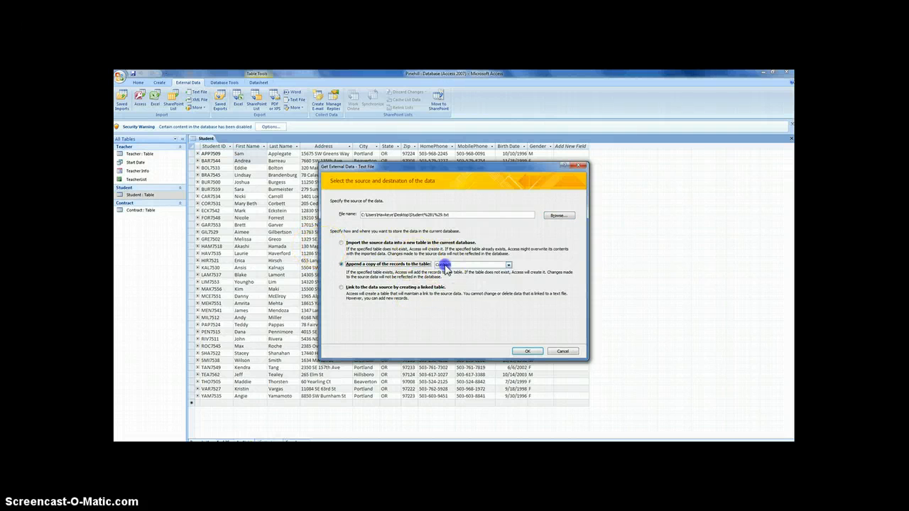
{"action": "left_click", "coordinate": [462, 279]}
{"action": "left_click", "coordinate": [533, 352]}
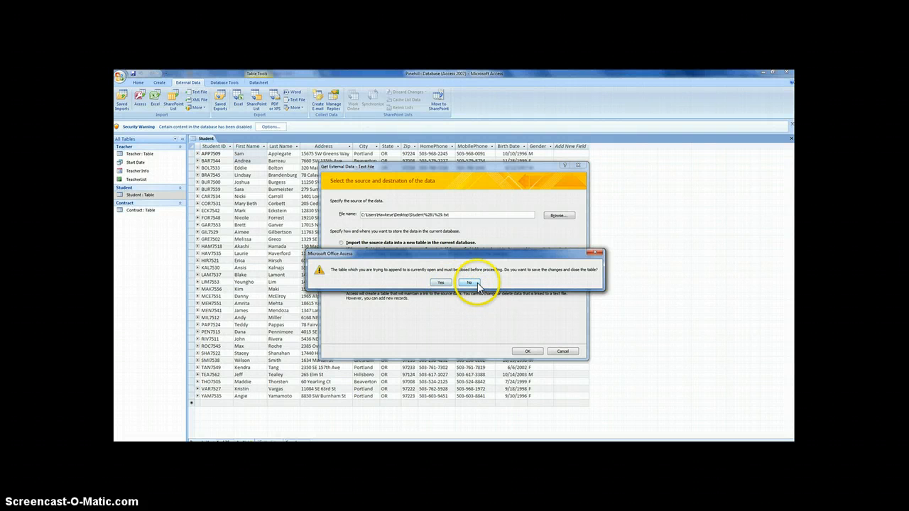
{"action": "left_click", "coordinate": [469, 283]}
{"action": "left_click", "coordinate": [567, 351]}
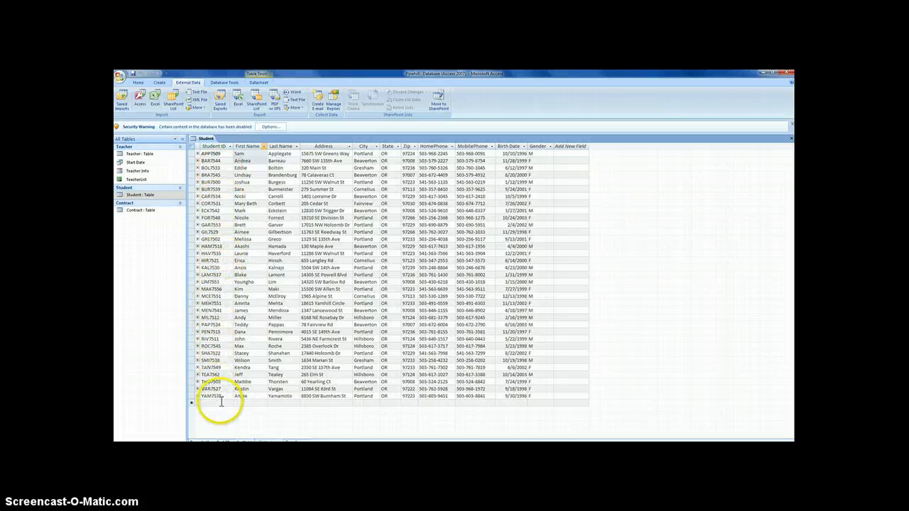
- Switch the Student table to Design view to look over its fields, and close the table
{"action": "right_click", "coordinate": [208, 139]}
{"action": "left_click", "coordinate": [229, 166]}
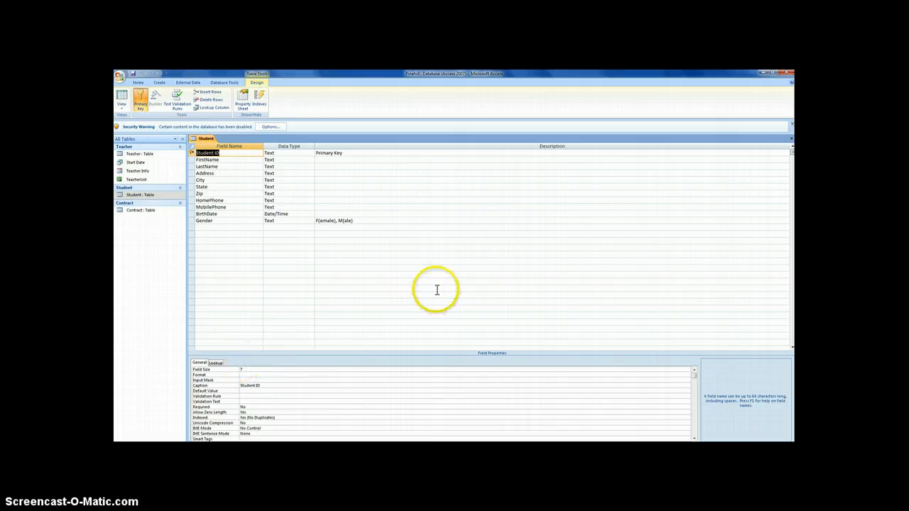
{"action": "left_click", "coordinate": [790, 138]}
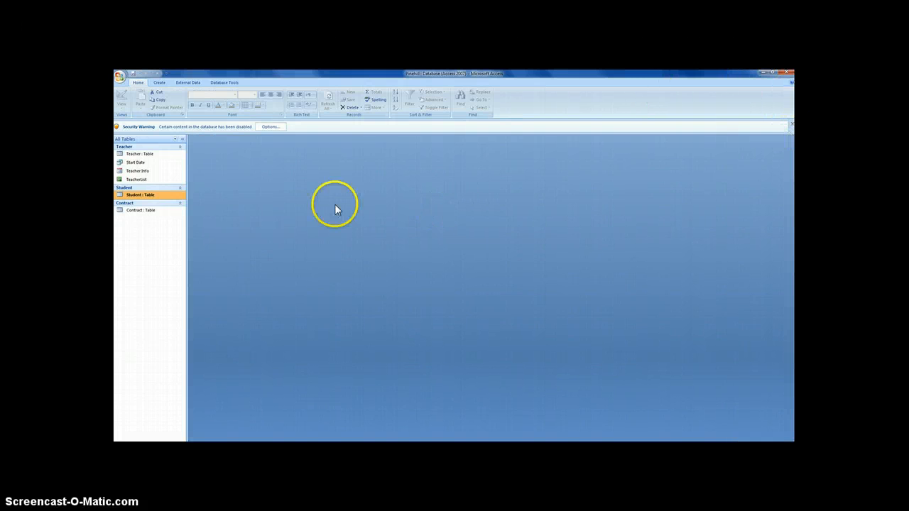
- Open the Contract table, switch it to Design view, and examine the properties of its fields from ContractID down to LessonType
{"action": "double_click", "coordinate": [162, 212]}
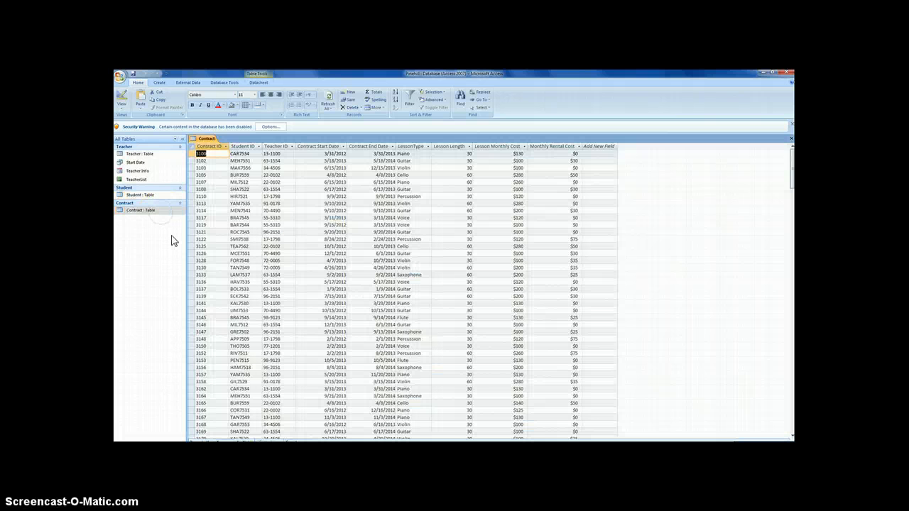
{"action": "right_click", "coordinate": [208, 139]}
{"action": "left_click", "coordinate": [229, 169]}
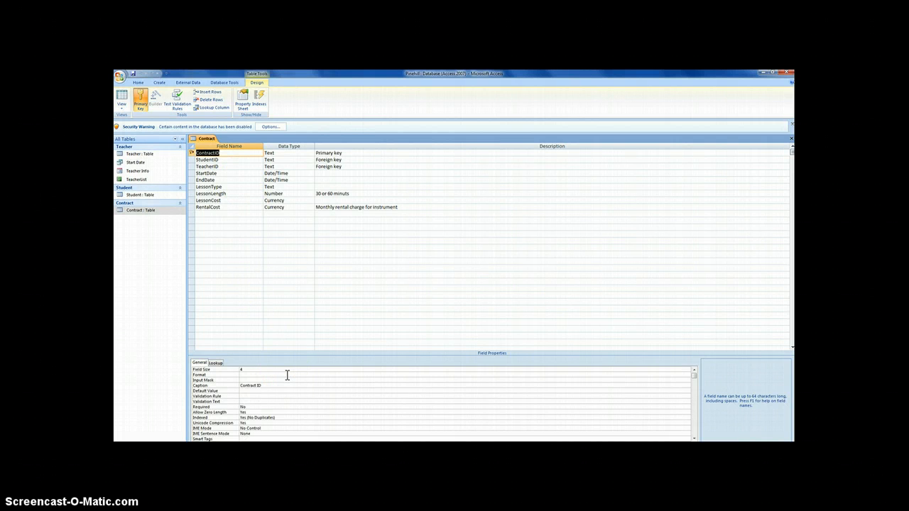
{"action": "key", "text": "Down"}
{"action": "key", "text": "Down"}
{"action": "key", "text": "Down"}
{"action": "key", "text": "Down"}
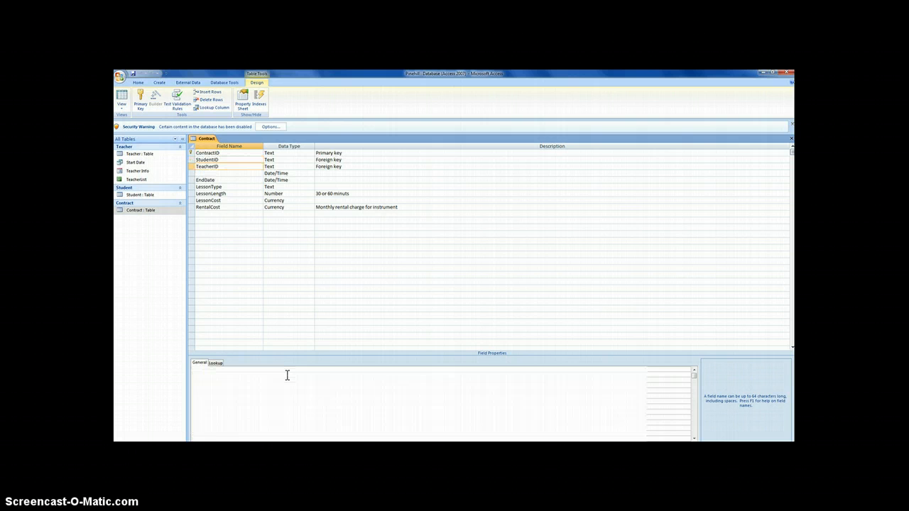
{"action": "key", "text": "Down"}
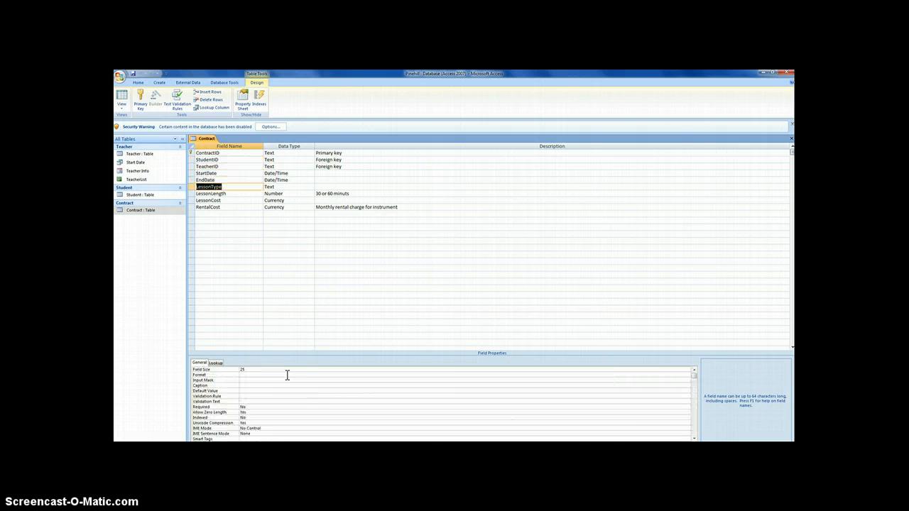
- Start an Excel spreadsheet import and choose Lessons(1).xlsx from the Downloads folder as the data source
{"action": "left_click", "coordinate": [183, 81]}
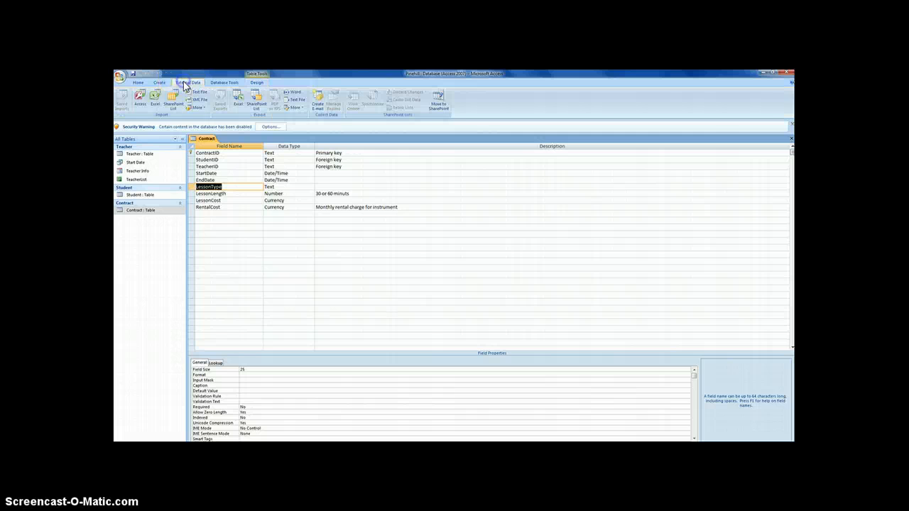
{"action": "left_click", "coordinate": [155, 98]}
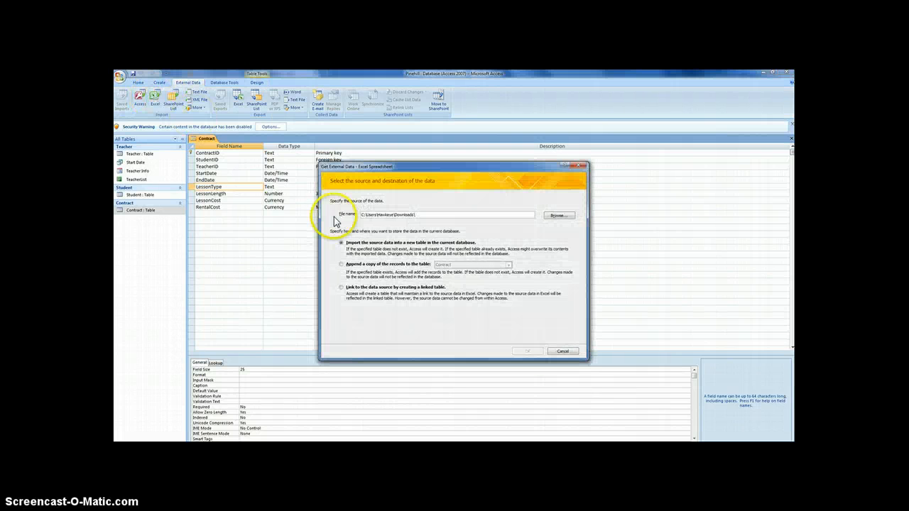
{"action": "left_click", "coordinate": [558, 215]}
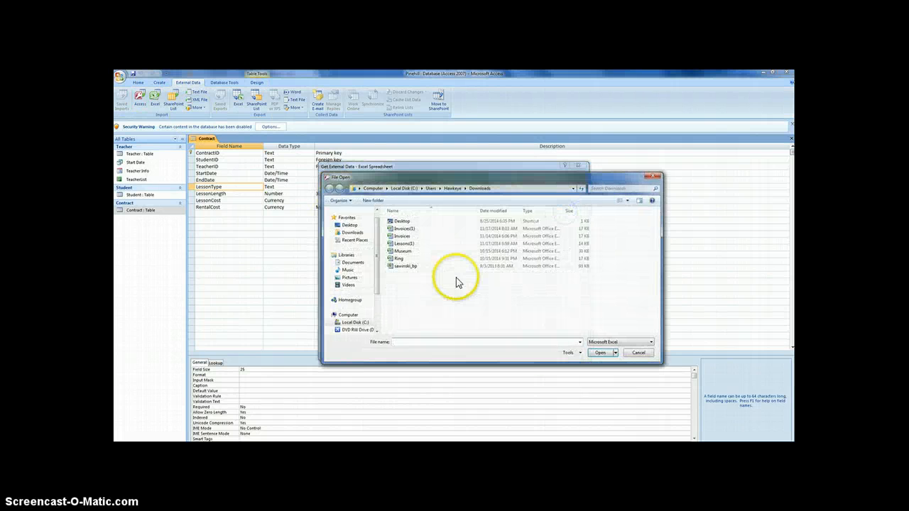
{"action": "left_click", "coordinate": [402, 243]}
{"action": "left_click", "coordinate": [599, 353]}
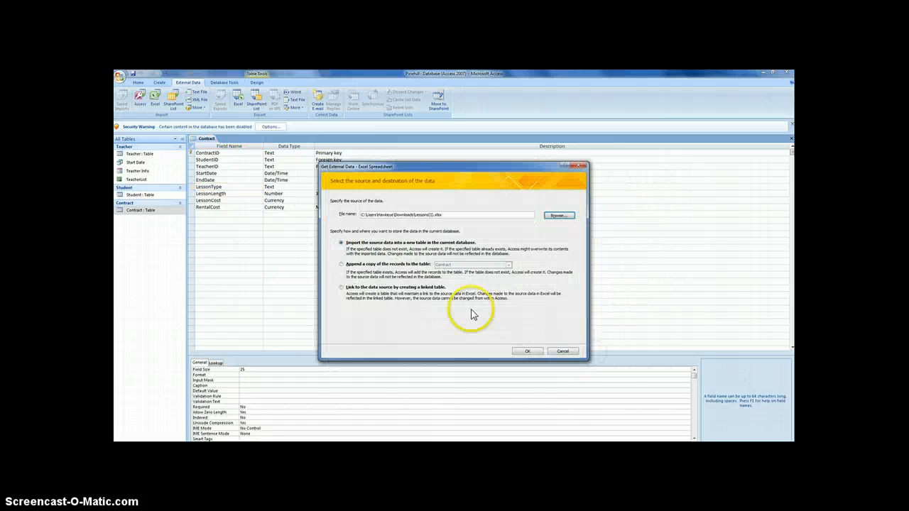
- Set the Excel import to append its records to the Contract table, decline closing the open table, and cancel the import
{"action": "left_click", "coordinate": [371, 264]}
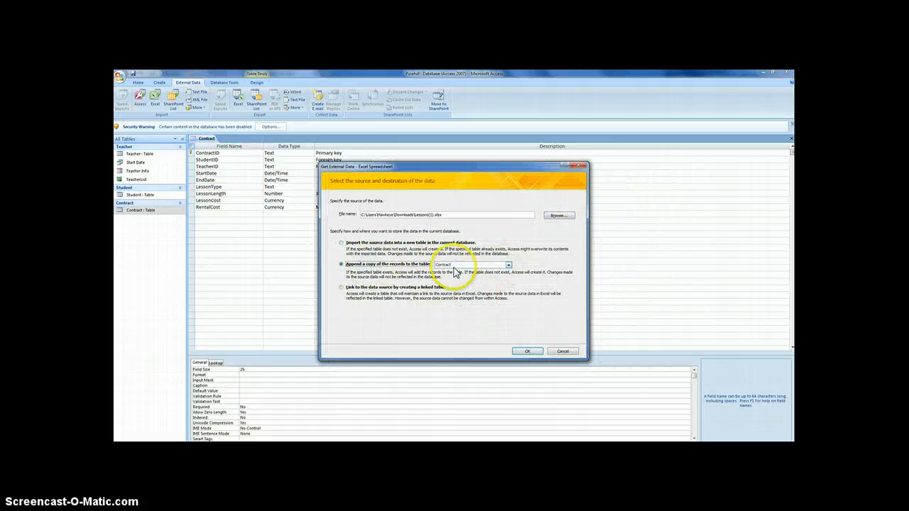
{"action": "left_click", "coordinate": [529, 352]}
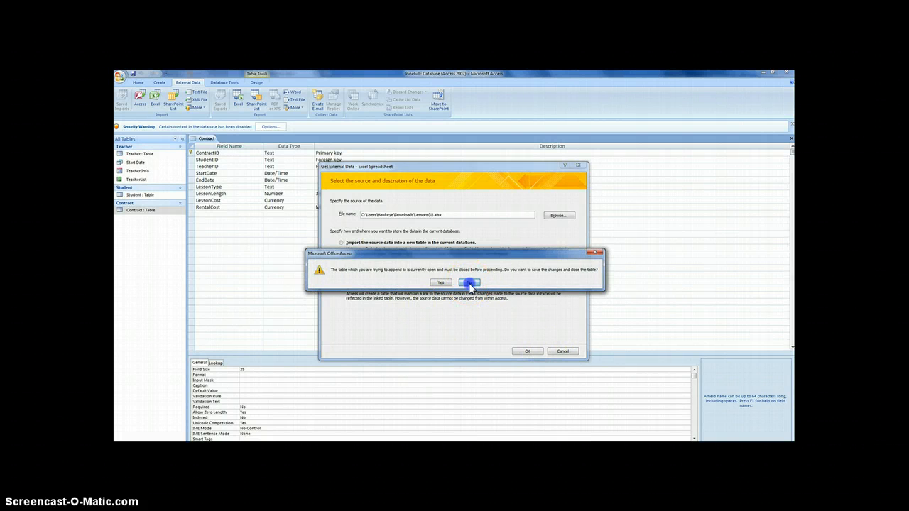
{"action": "left_click", "coordinate": [469, 283]}
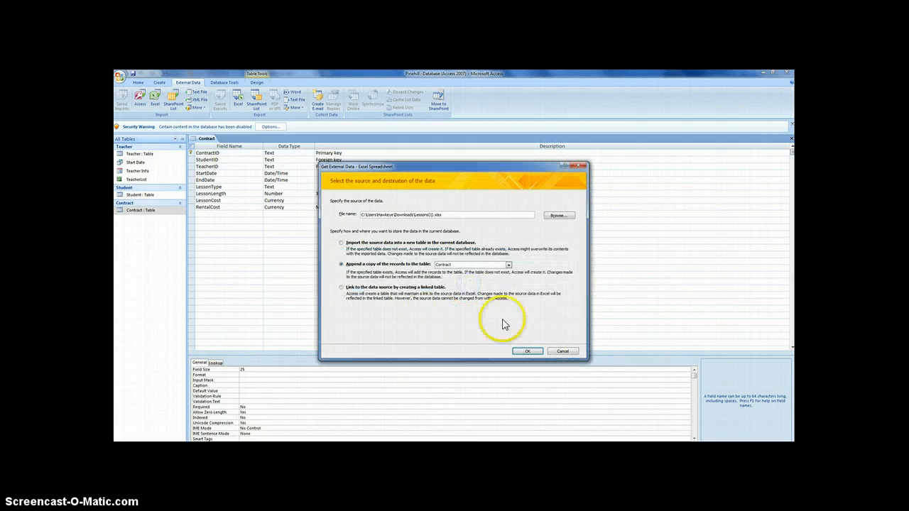
{"action": "left_click", "coordinate": [561, 351]}
- Switch the Contract table to Datasheet view to review its records, and close the table
{"action": "right_click", "coordinate": [206, 138]}
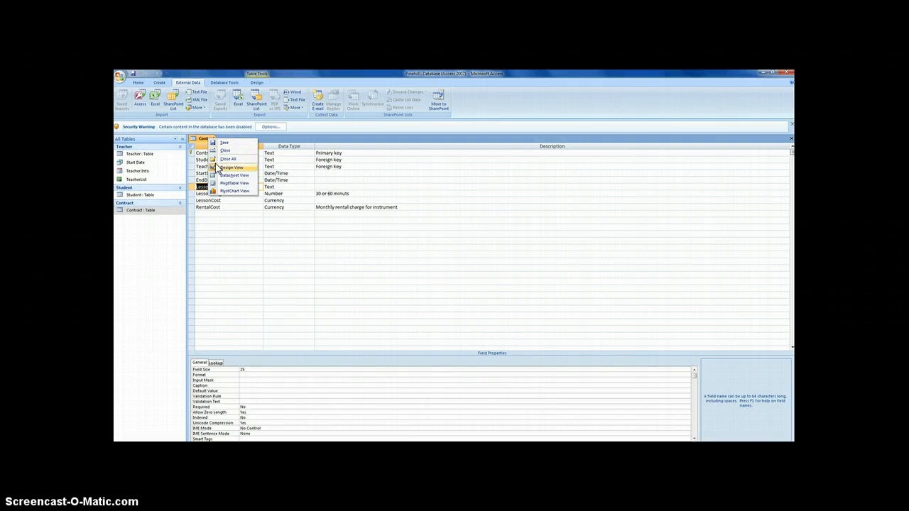
{"action": "left_click", "coordinate": [233, 174]}
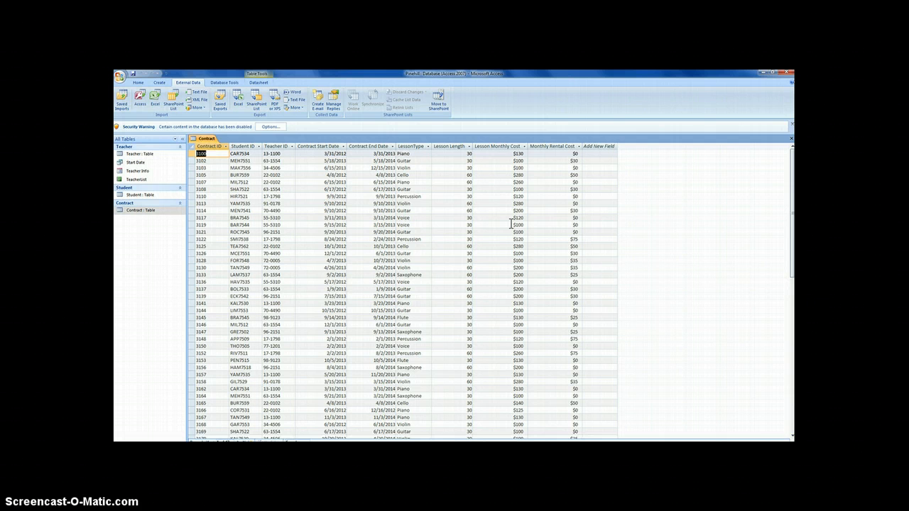
{"action": "left_click", "coordinate": [791, 139]}
- Open the database relationships, examine the links between the Student, Contract and Teacher tables, and close the relationships view
{"action": "left_click", "coordinate": [217, 83]}
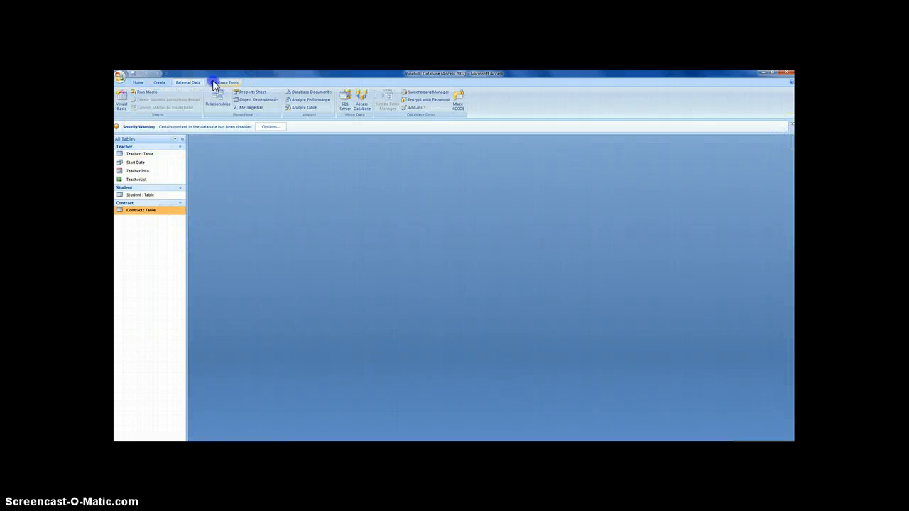
{"action": "left_click", "coordinate": [217, 100]}
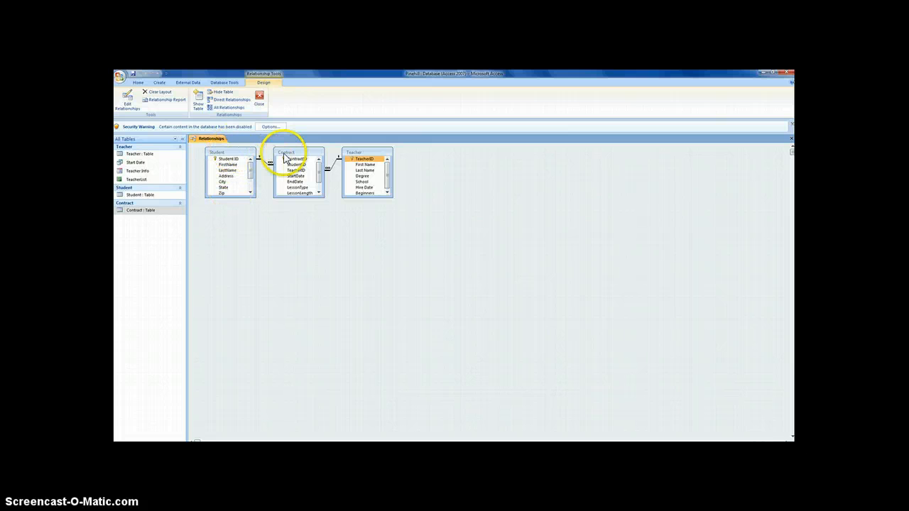
{"action": "left_click", "coordinate": [290, 165]}
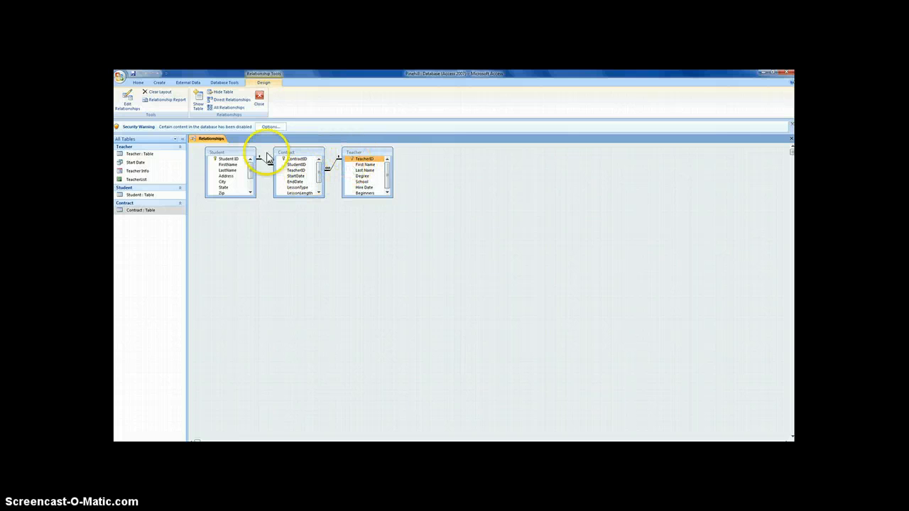
{"action": "left_click", "coordinate": [259, 98]}
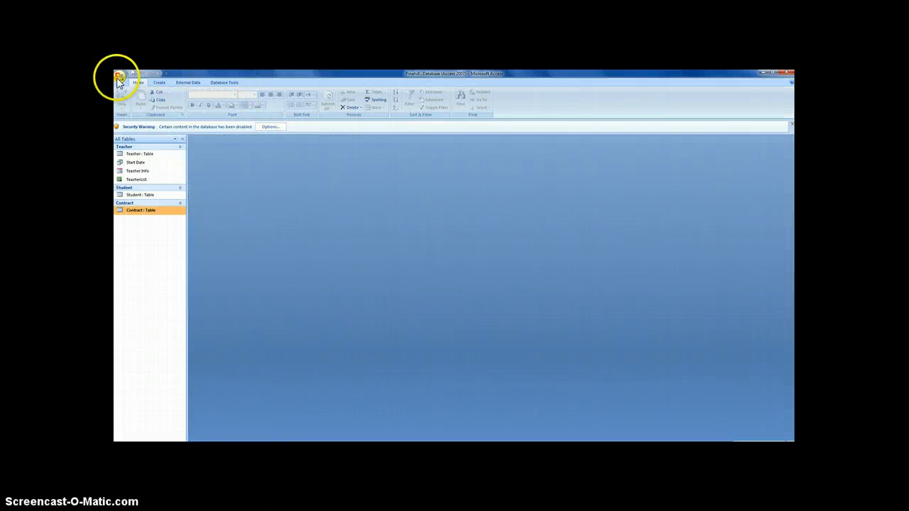
- View the database management options for compacting, repairing and backing up, and leave them without running any
{"action": "left_click", "coordinate": [121, 77]}
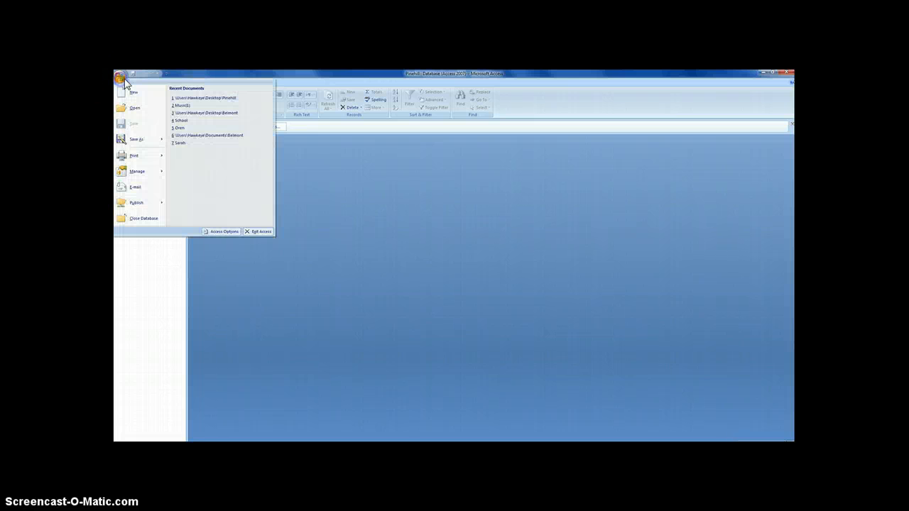
{"action": "mouse_move", "coordinate": [139, 175]}
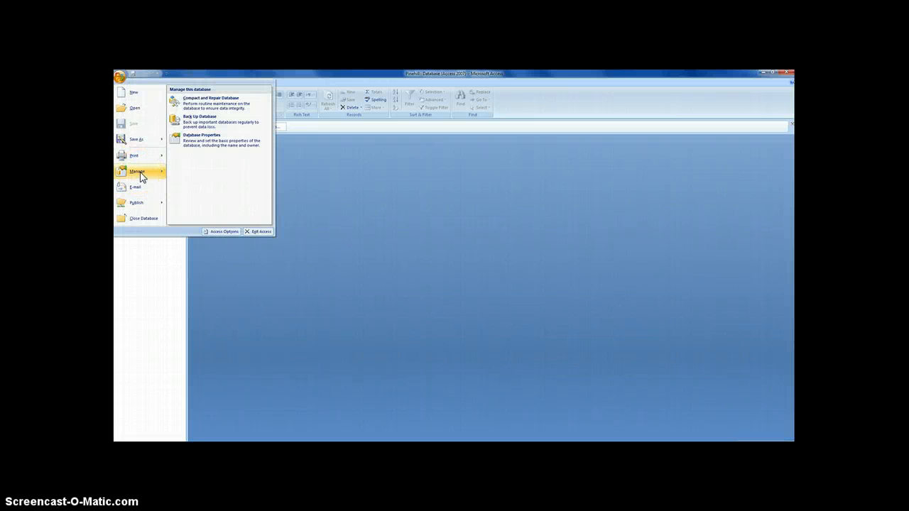
{"action": "left_click", "coordinate": [149, 276]}
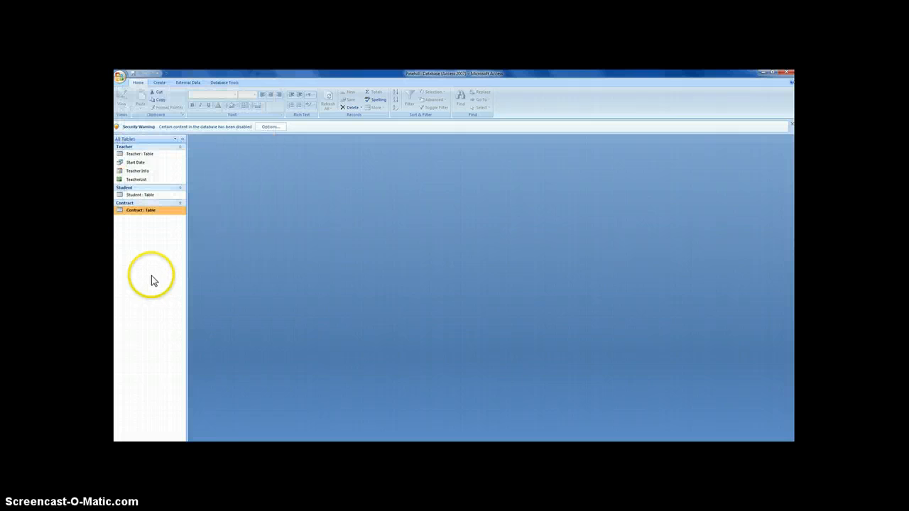